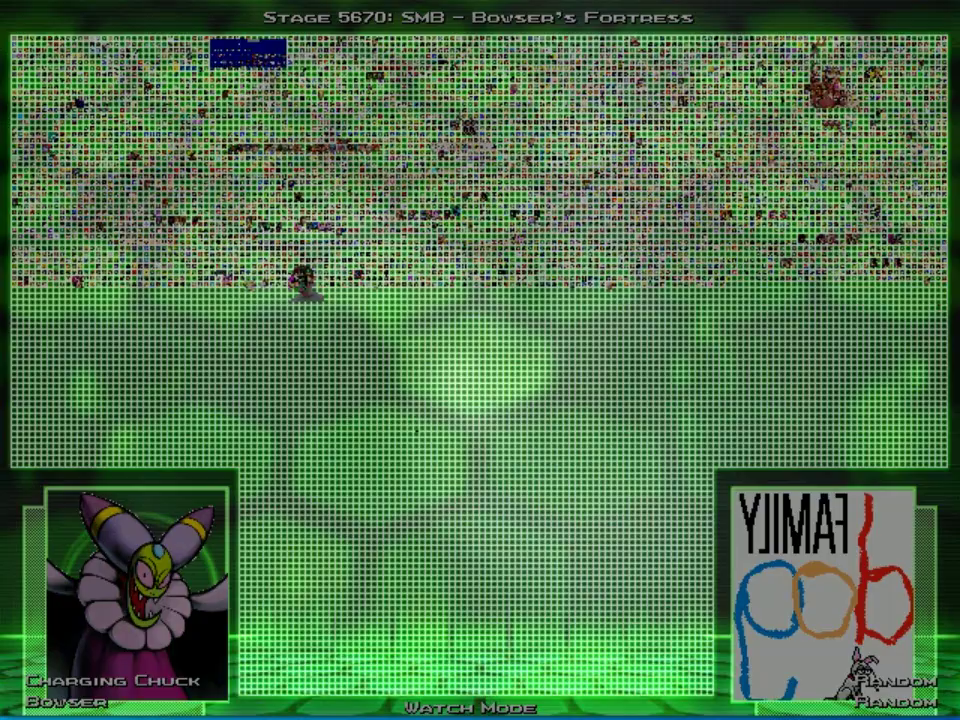
Confirm Bowser's Fortress to start Charging Chuck and Bowser's Turns fight against random opponents.
key(Return)
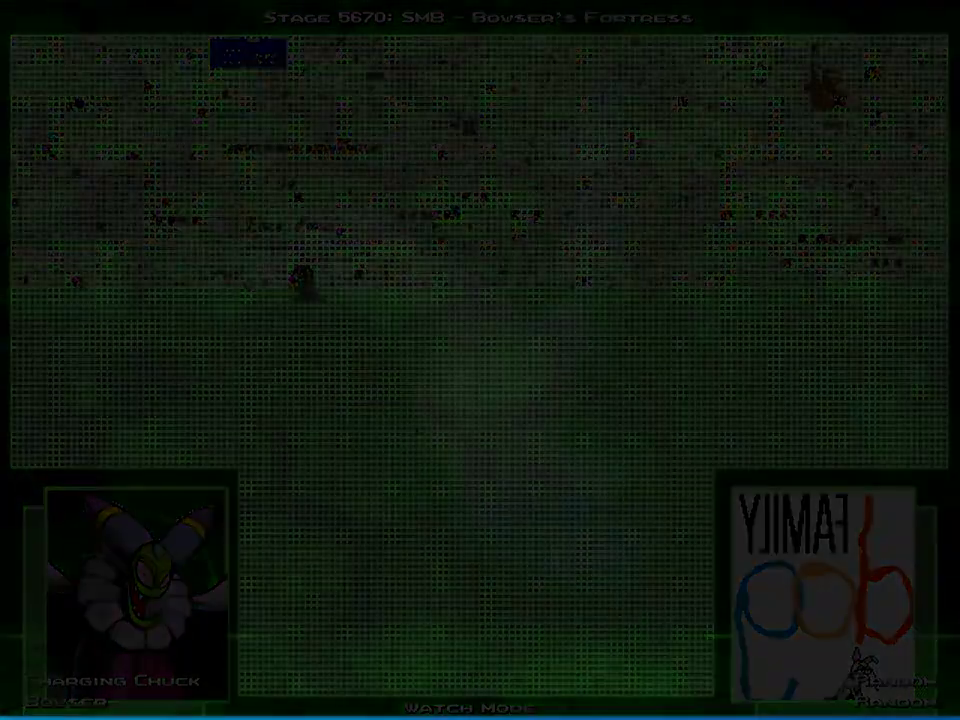